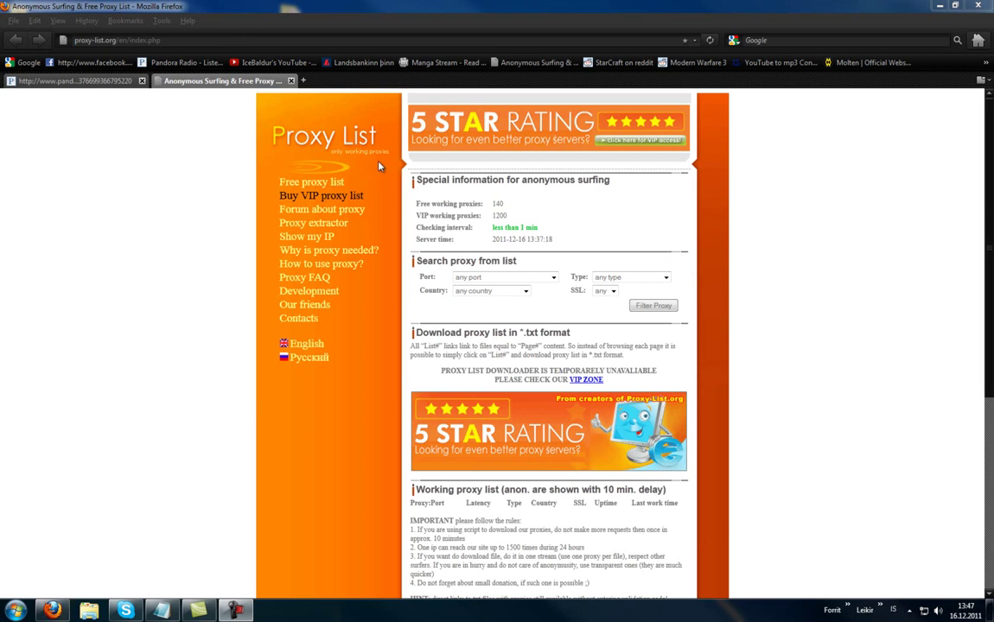
Filter the proxy list by standard ports (80, 3128 or 8080) and the United States, accepting any type
{"action": "left_click", "coordinate": [497, 279]}
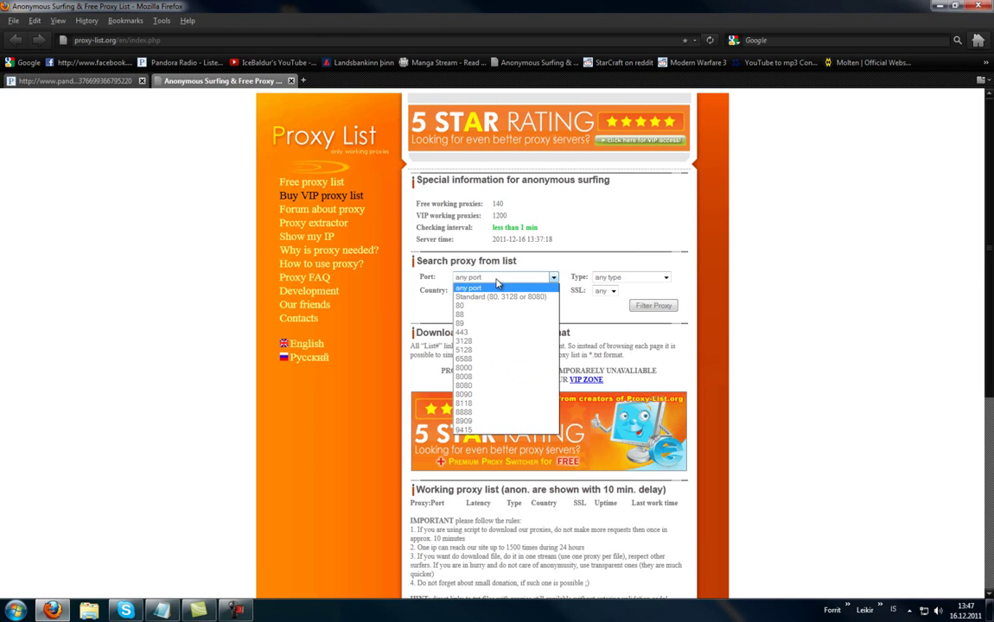
{"action": "left_click", "coordinate": [489, 299]}
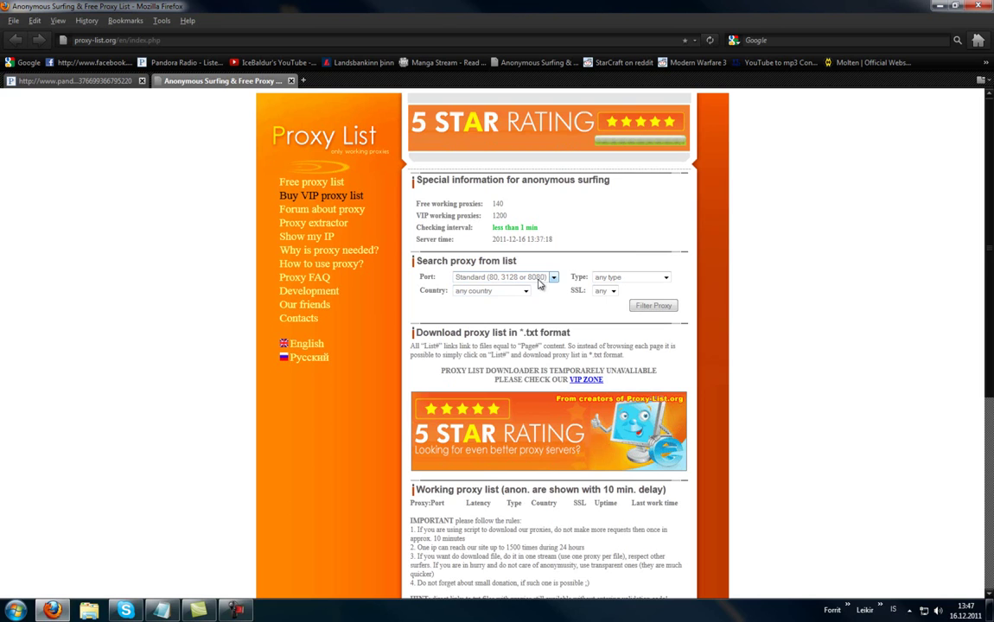
{"action": "left_click", "coordinate": [501, 294]}
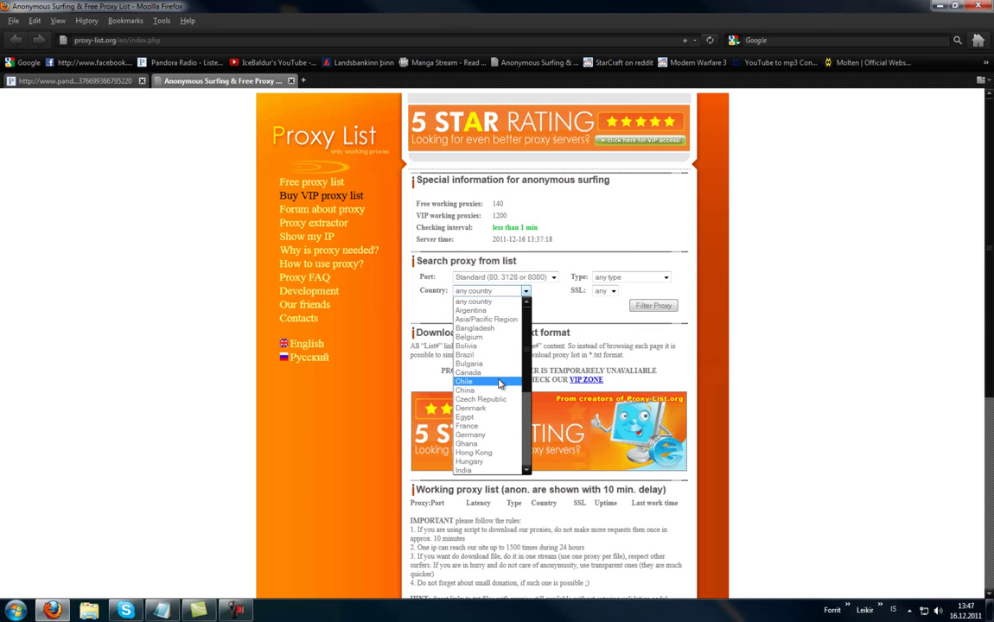
{"action": "scroll", "coordinate": [526, 380], "scroll_direction": "down", "scroll_amount": 1}
{"action": "scroll", "coordinate": [526, 415], "scroll_direction": "down", "scroll_amount": 5}
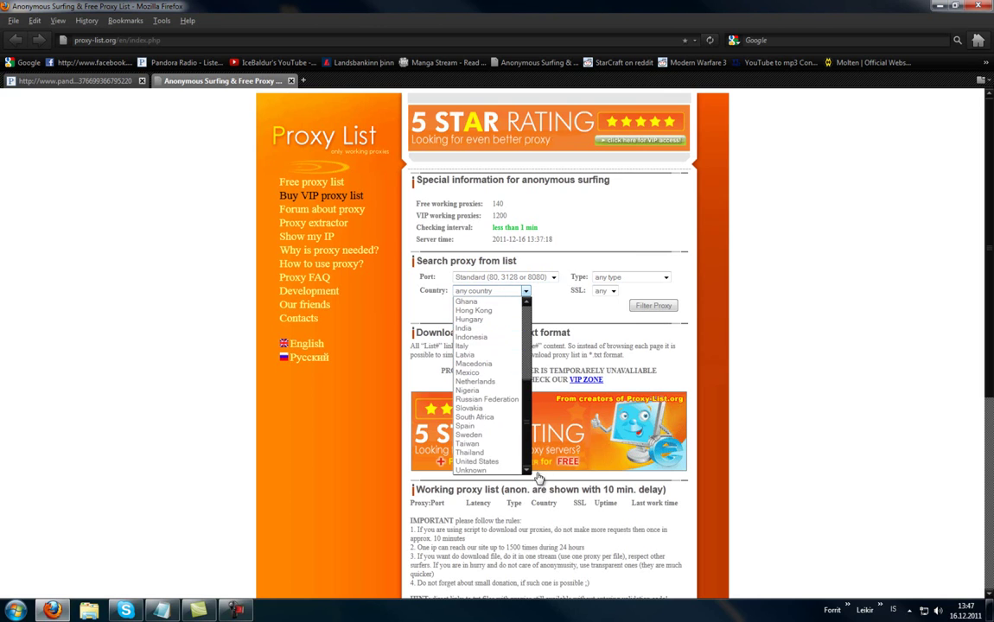
{"action": "left_click", "coordinate": [481, 462]}
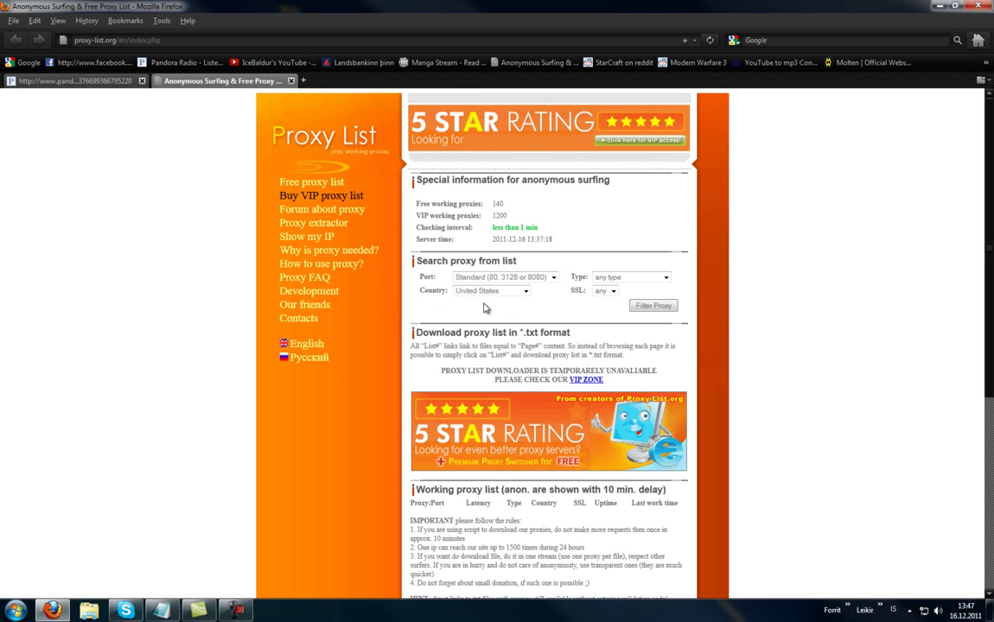
{"action": "left_click", "coordinate": [615, 278]}
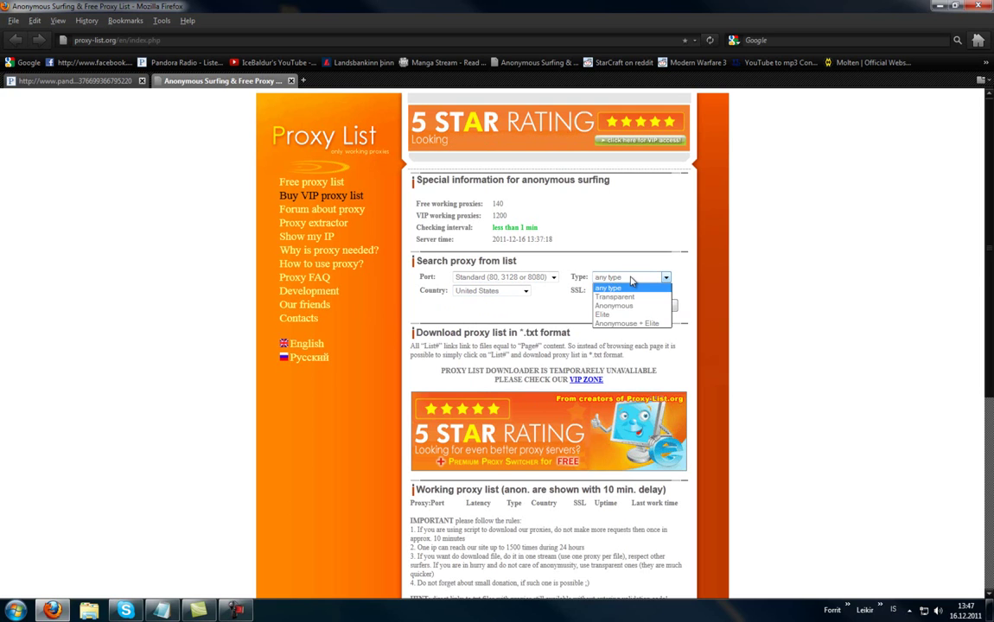
{"action": "left_click", "coordinate": [635, 278]}
{"action": "left_click", "coordinate": [612, 292]}
{"action": "left_click", "coordinate": [609, 296]}
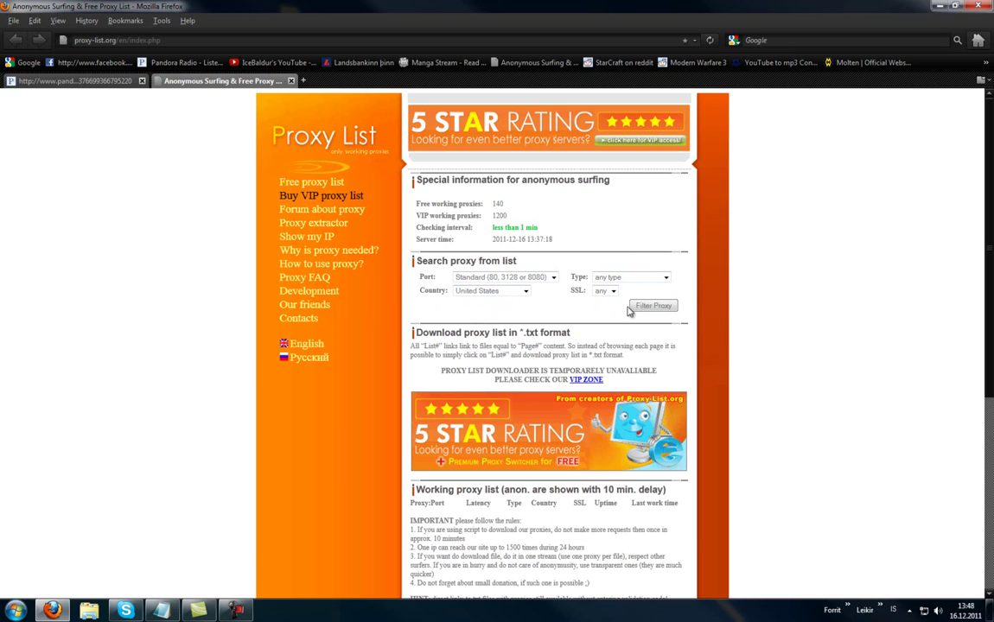
{"action": "left_click", "coordinate": [657, 309]}
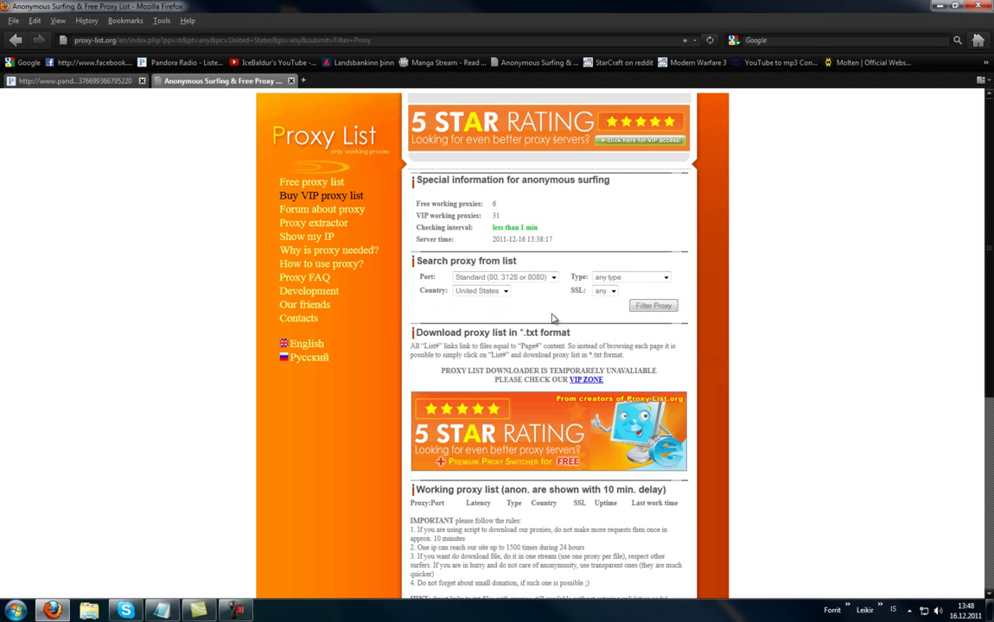
Enter the confirmation code from the image below the proxy list rules and submit it
{"action": "scroll", "coordinate": [553, 319], "scroll_direction": "down", "scroll_amount": 5}
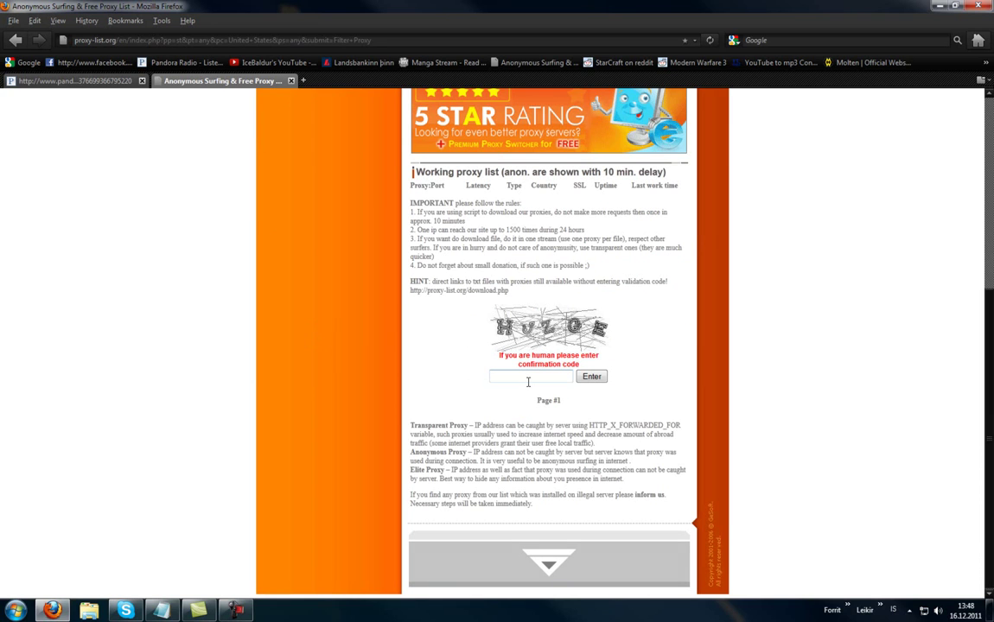
{"action": "left_click", "coordinate": [526, 382]}
{"action": "type", "text": "HK"}
{"action": "key", "text": "BackSpace"}
{"action": "type", "text": "hjzge"}
{"action": "left_click", "coordinate": [591, 377]}
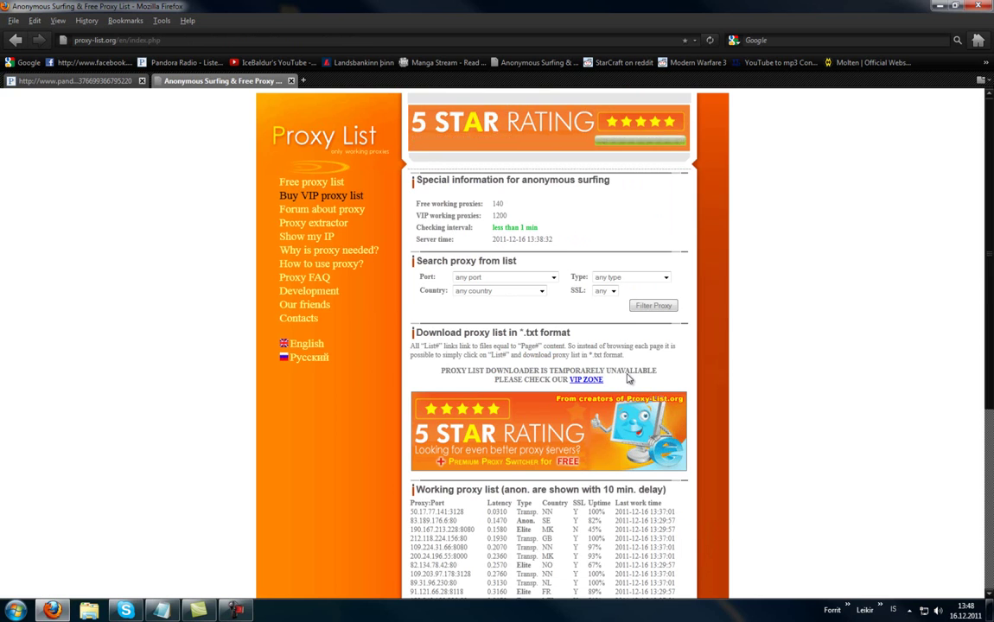
Filter the unlocked proxy list by country United States and standard ports (80, 3128 or 8080)
{"action": "scroll", "coordinate": [628, 378], "scroll_direction": "down", "scroll_amount": 3}
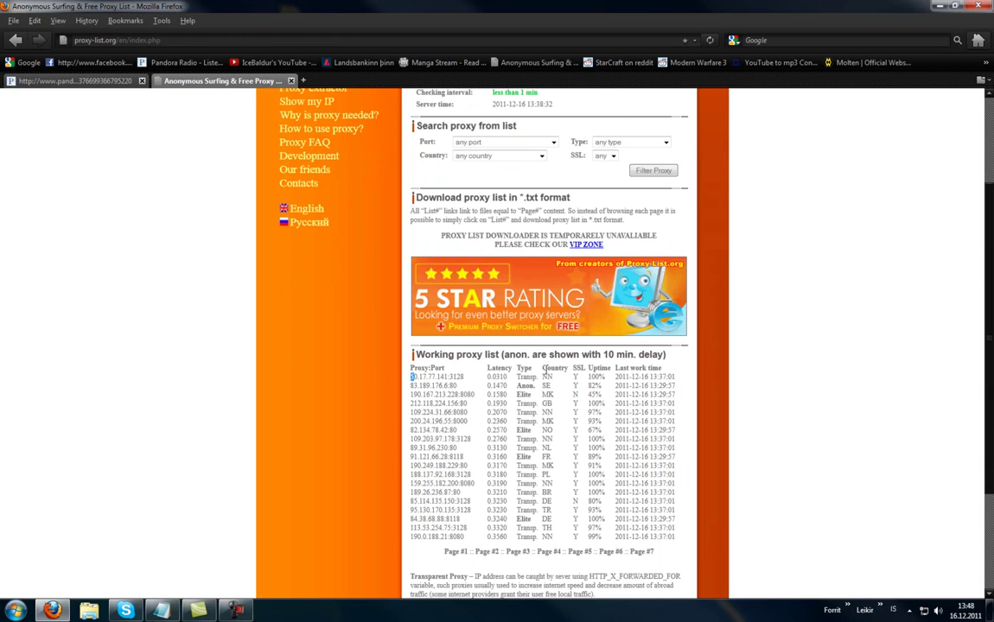
{"action": "double_click", "coordinate": [547, 429]}
{"action": "scroll", "coordinate": [536, 151], "scroll_direction": "up", "scroll_amount": 3}
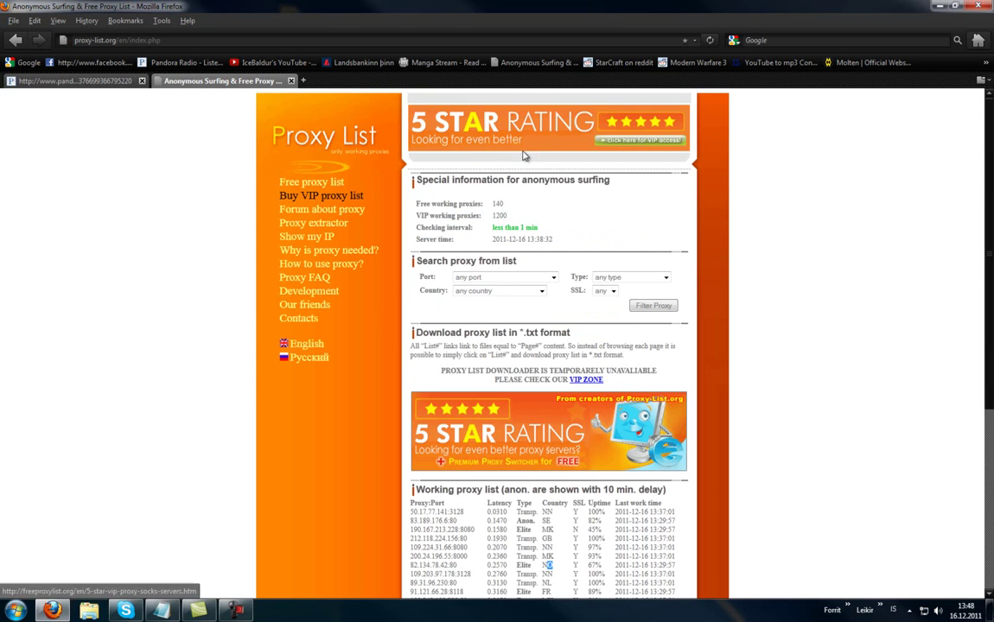
{"action": "left_click", "coordinate": [504, 292]}
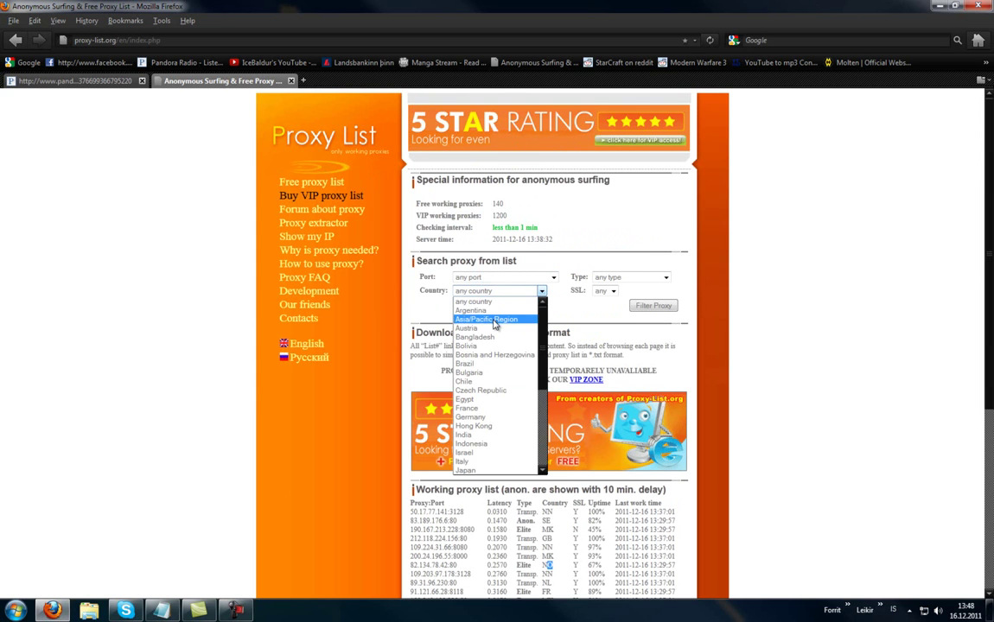
{"action": "scroll", "coordinate": [494, 354], "scroll_direction": "down", "scroll_amount": 5}
{"action": "scroll", "coordinate": [488, 432], "scroll_direction": "down", "scroll_amount": 1}
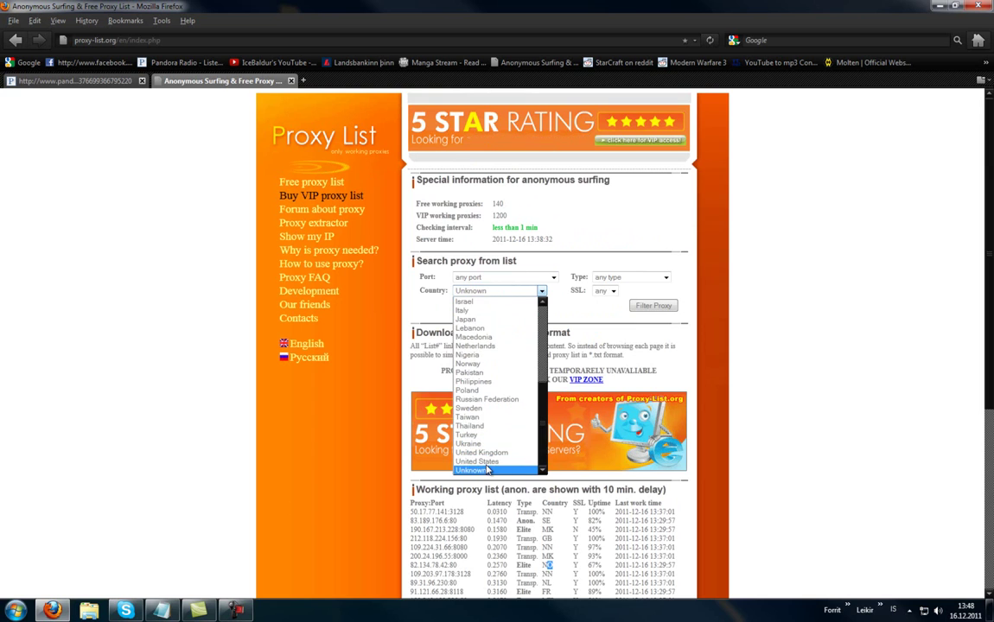
{"action": "left_click", "coordinate": [487, 470]}
{"action": "left_click", "coordinate": [542, 277]}
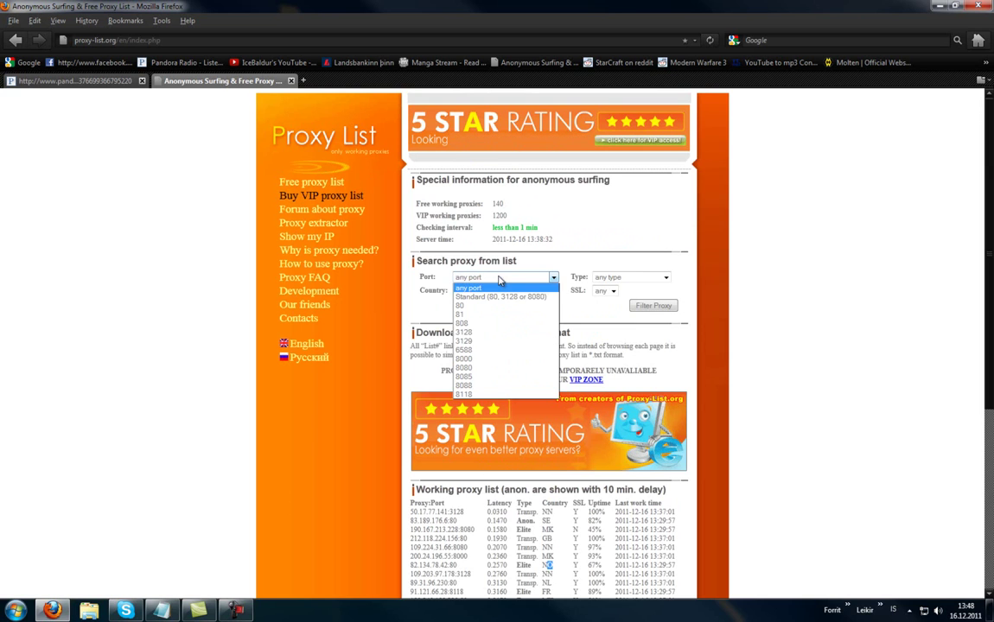
{"action": "left_click", "coordinate": [499, 297]}
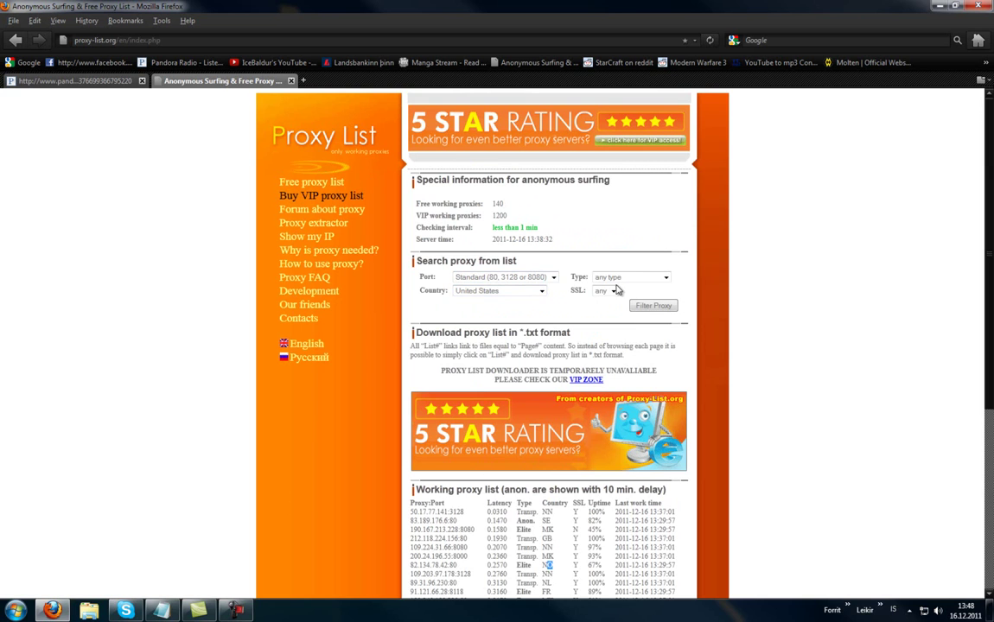
{"action": "left_click", "coordinate": [654, 306]}
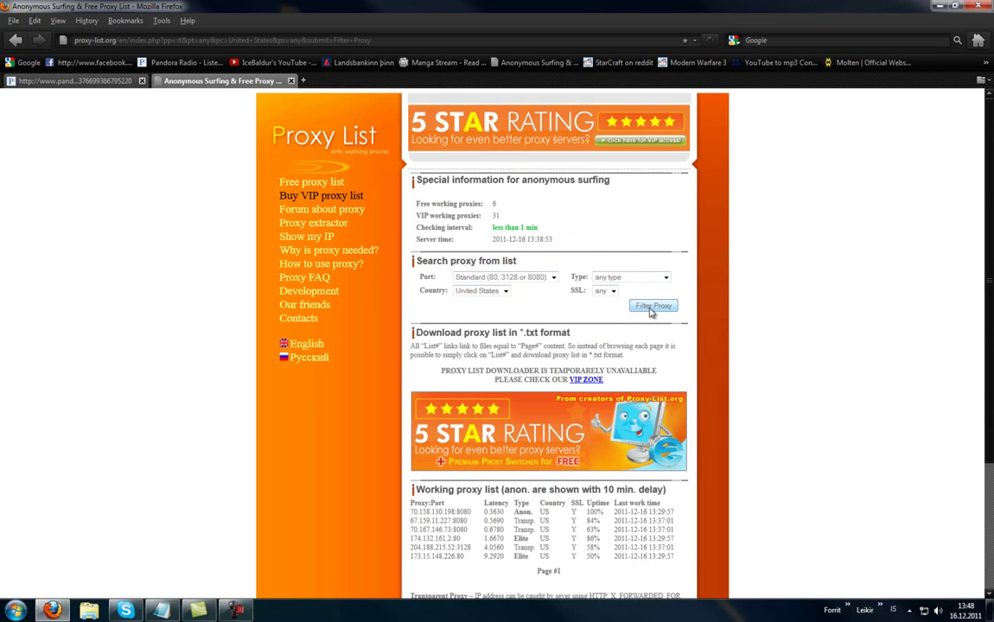
Copy the IP address 70.158.130.198, without its port, from the first entry in the working proxy list
{"action": "scroll", "coordinate": [582, 361], "scroll_direction": "down", "scroll_amount": 1}
{"action": "scroll", "coordinate": [566, 474], "scroll_direction": "down", "scroll_amount": 1}
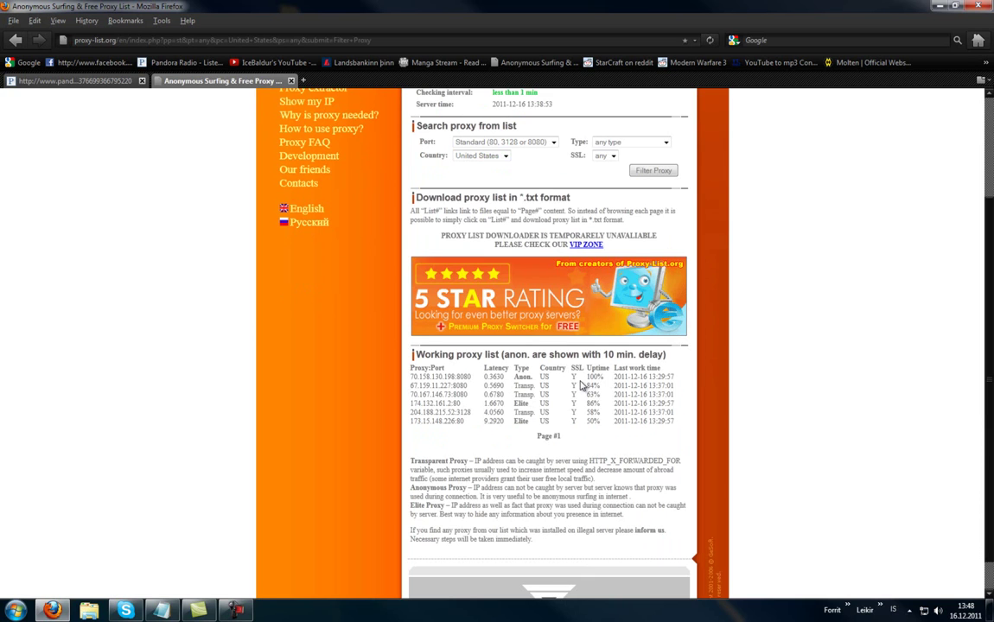
{"action": "left_click_drag", "start_coordinate": [602, 376], "coordinate": [596, 378]}
{"action": "left_click_drag", "start_coordinate": [456, 376], "coordinate": [435, 377]}
Open the browser's connection settings from the advanced network options
{"action": "left_click", "coordinate": [160, 22]}
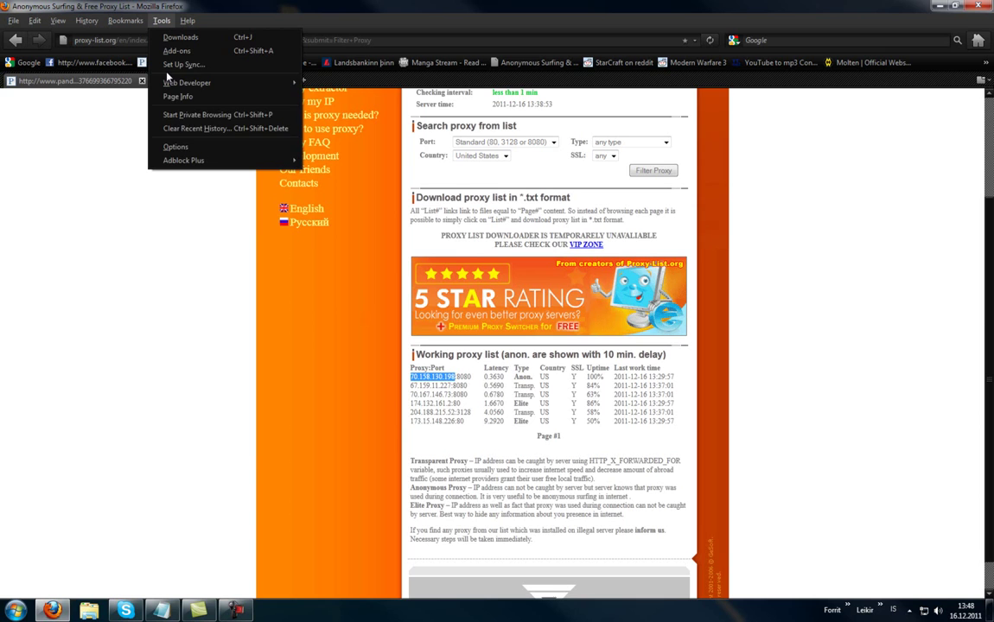
{"action": "left_click", "coordinate": [176, 146]}
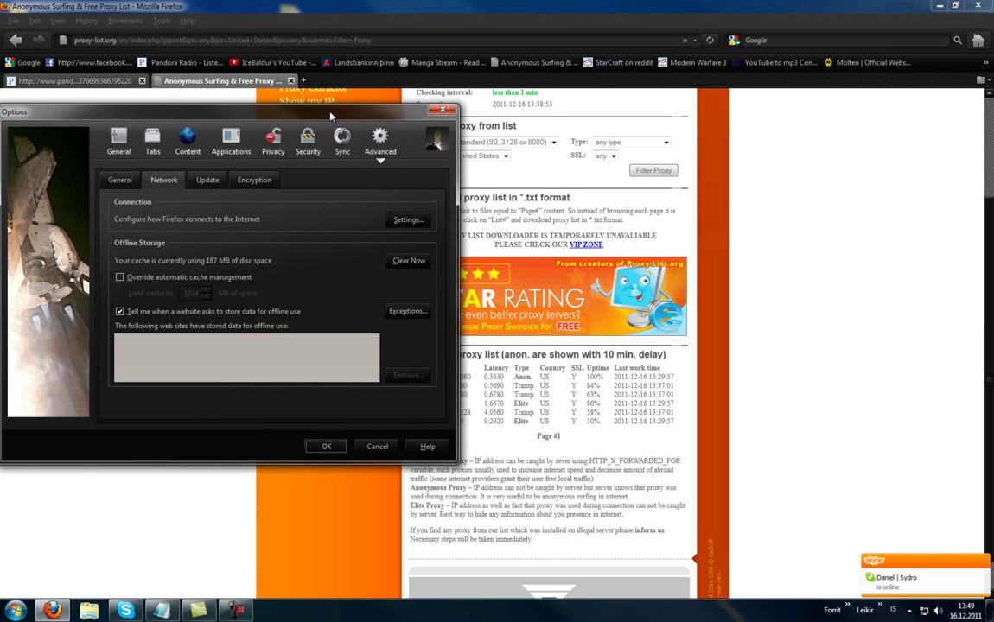
{"action": "left_click_drag", "start_coordinate": [330, 115], "coordinate": [417, 116]}
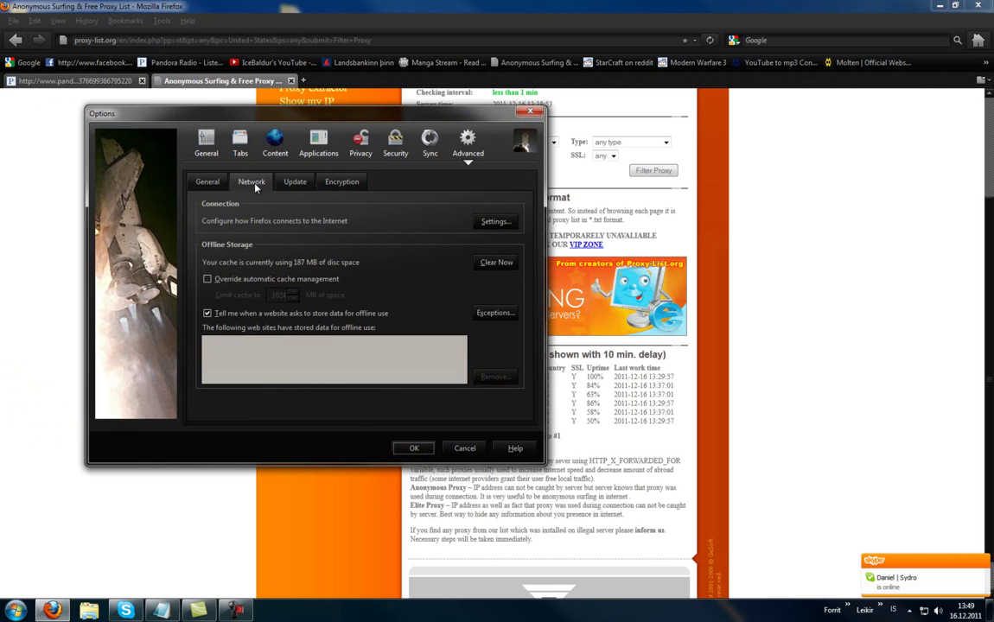
{"action": "left_click", "coordinate": [210, 154]}
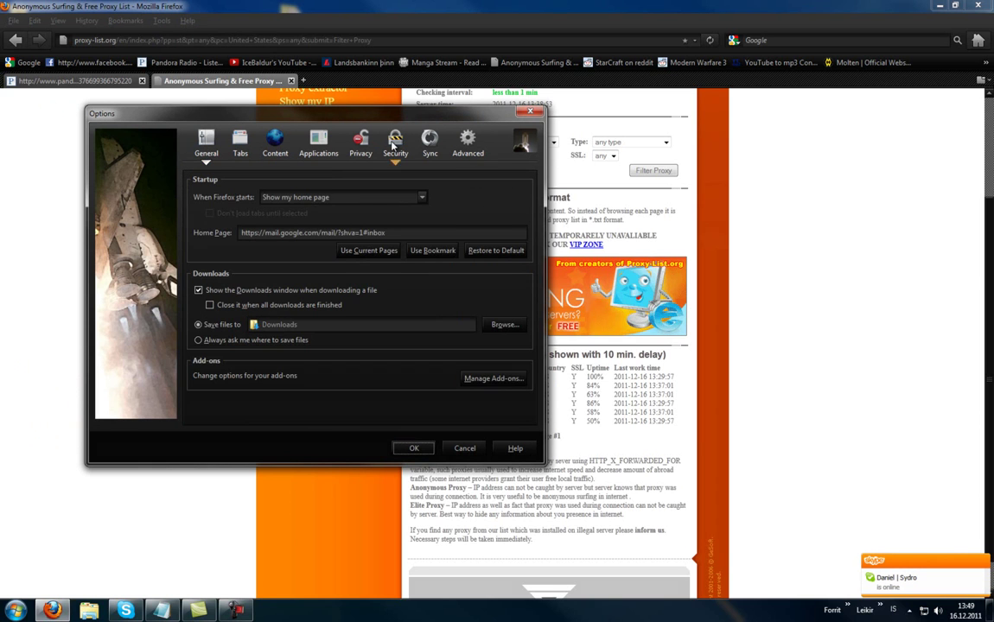
{"action": "left_click", "coordinate": [466, 144]}
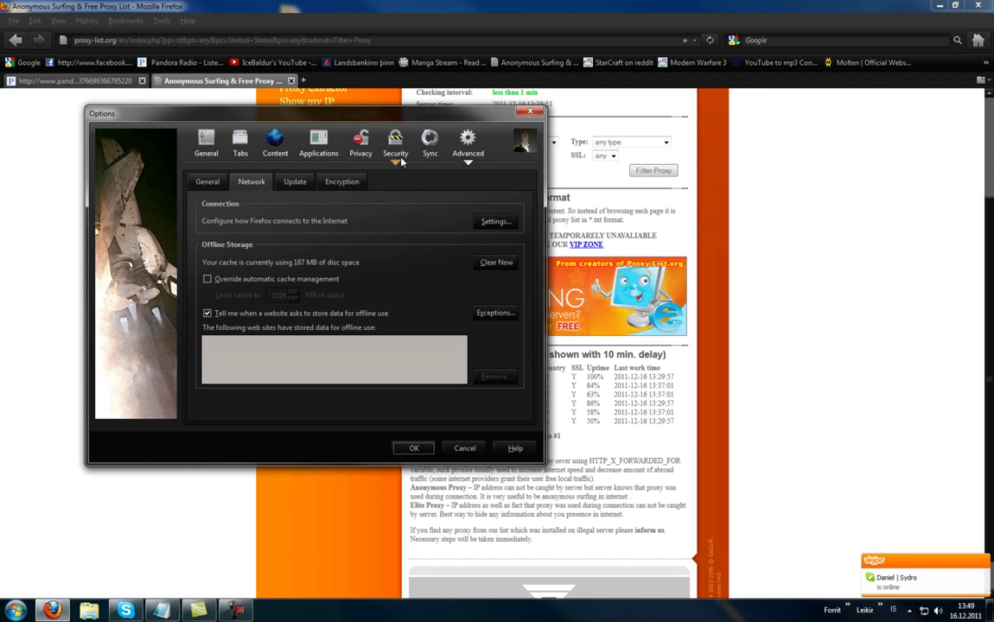
{"action": "left_click", "coordinate": [495, 222]}
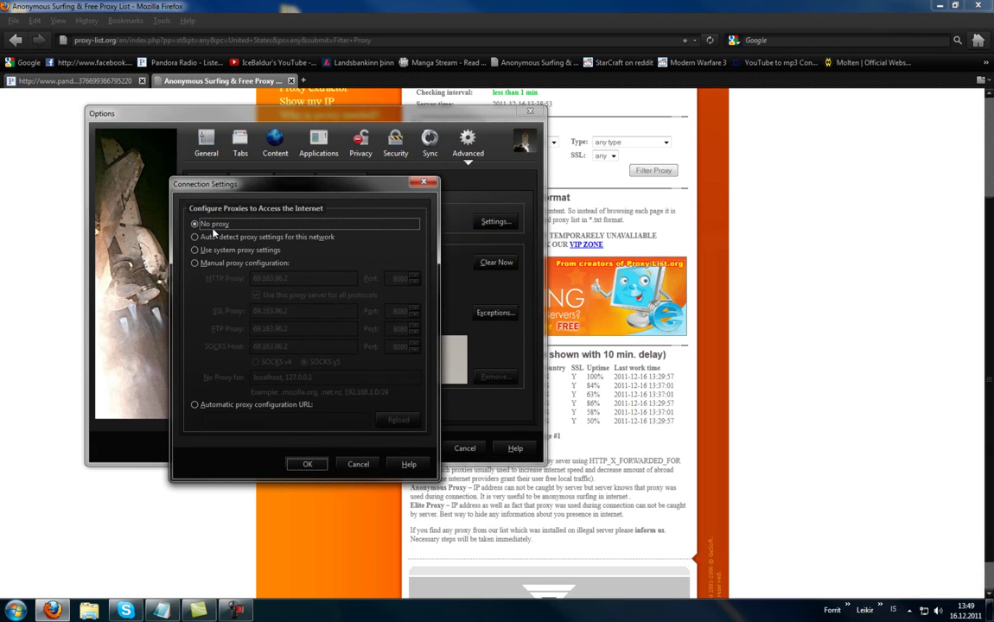
Try to set the HTTP proxy to 70.158.130.198 under manual proxy configuration, and close the connection settings and options
{"action": "left_click", "coordinate": [194, 263]}
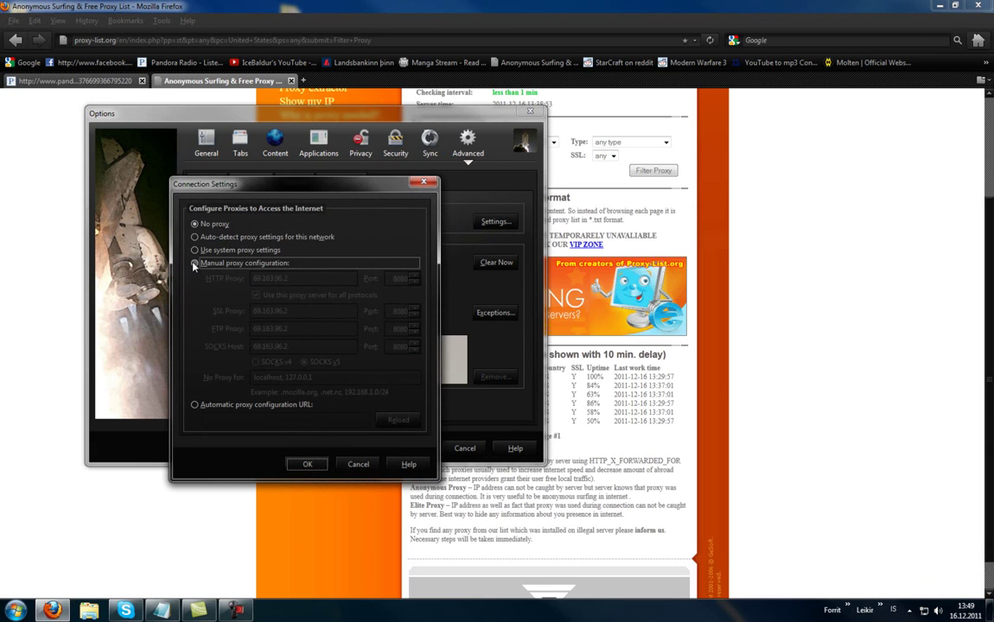
{"action": "double_click", "coordinate": [270, 278]}
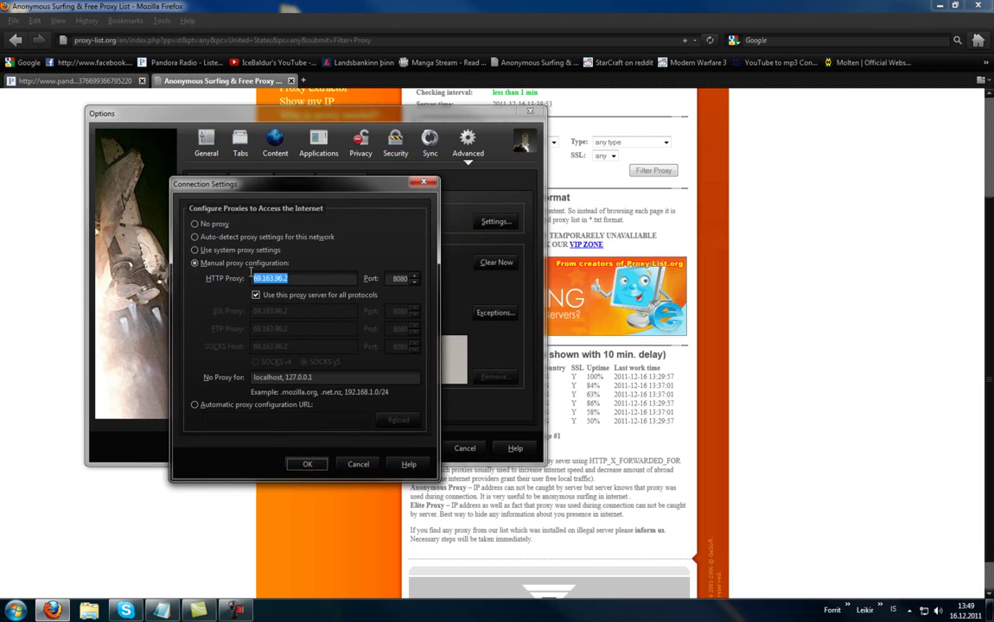
{"action": "key", "text": "BackSpace"}
{"action": "key", "text": "BackSpace"}
{"action": "left_click", "coordinate": [325, 277]}
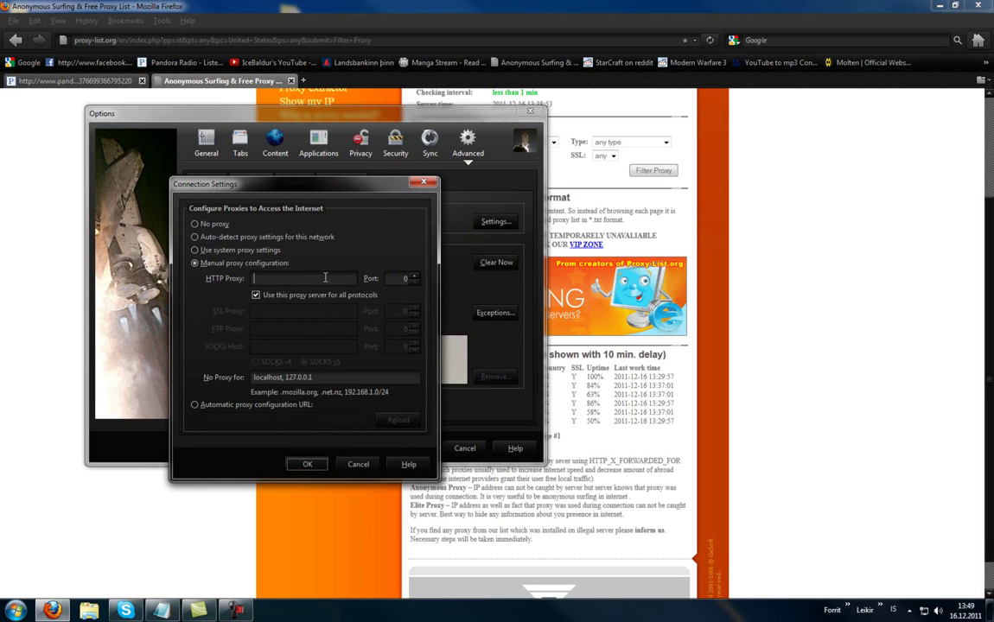
{"action": "type", "text": "70.158.130.198"}
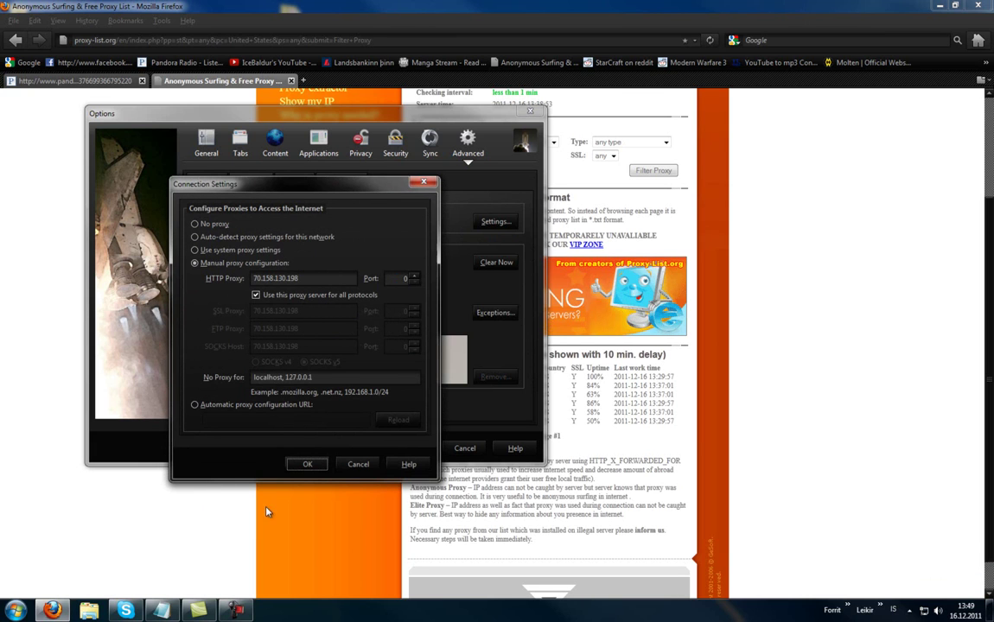
{"action": "left_click_drag", "start_coordinate": [393, 190], "coordinate": [286, 153]}
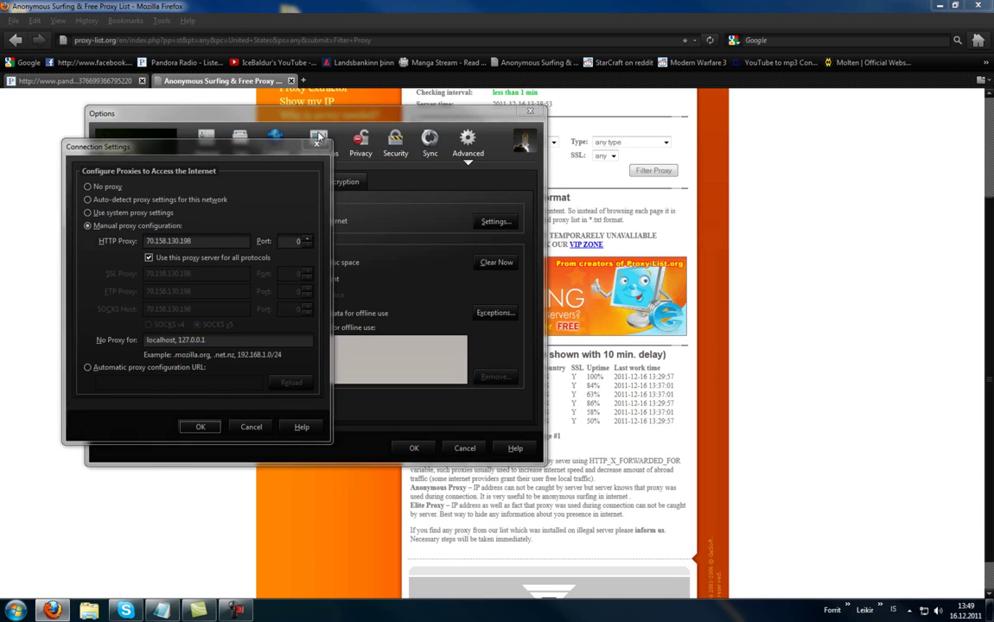
{"action": "left_click", "coordinate": [200, 427]}
{"action": "left_click", "coordinate": [414, 448]}
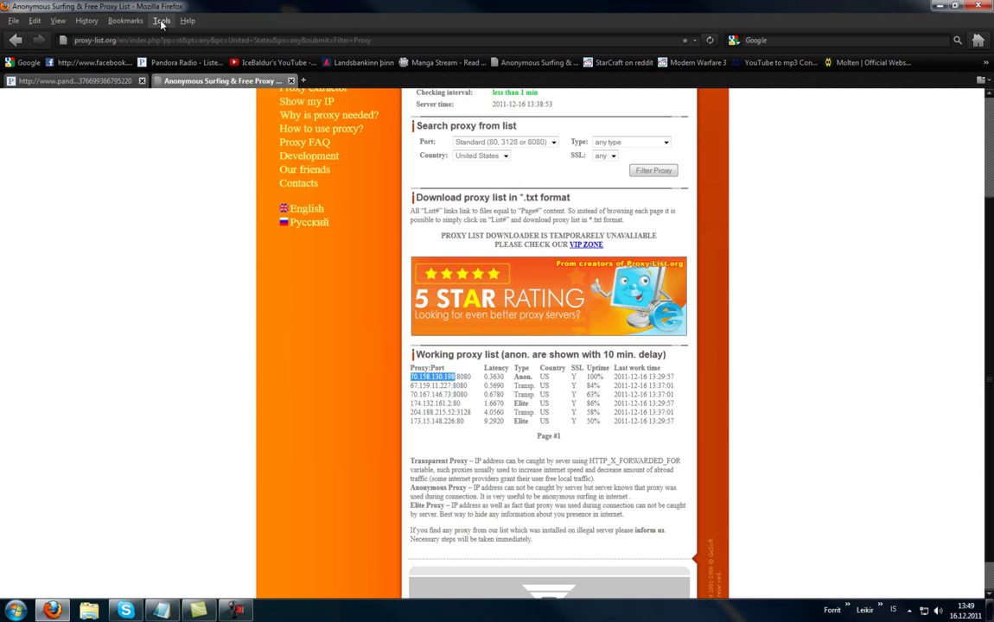
Set the HTTP proxy to 70.158.130.198 under manual proxy configuration in the browser's connection settings
{"action": "left_click", "coordinate": [187, 20]}
{"action": "mouse_move", "coordinate": [164, 17]}
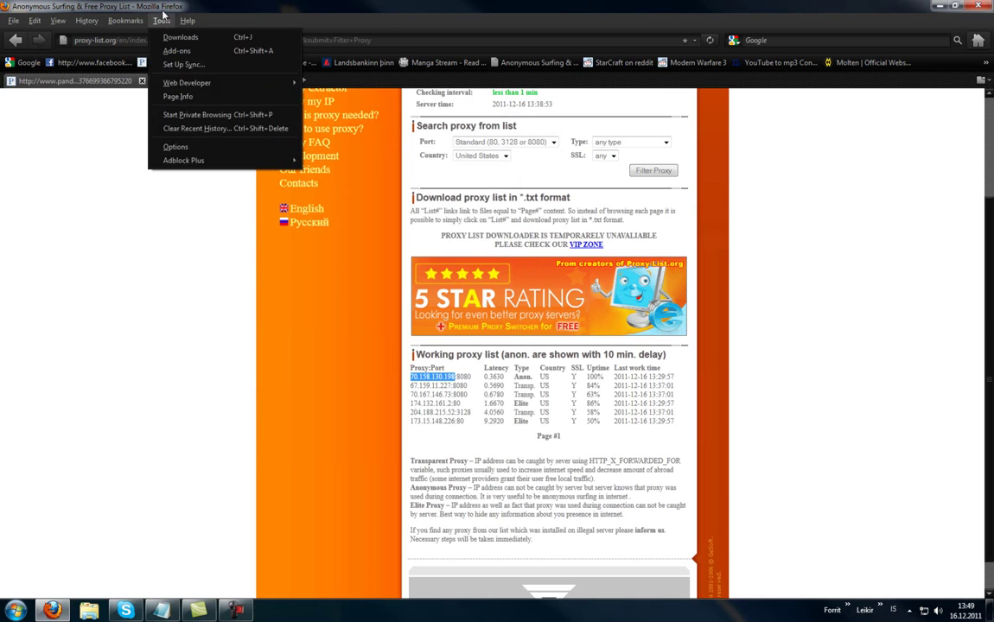
{"action": "left_click", "coordinate": [175, 147]}
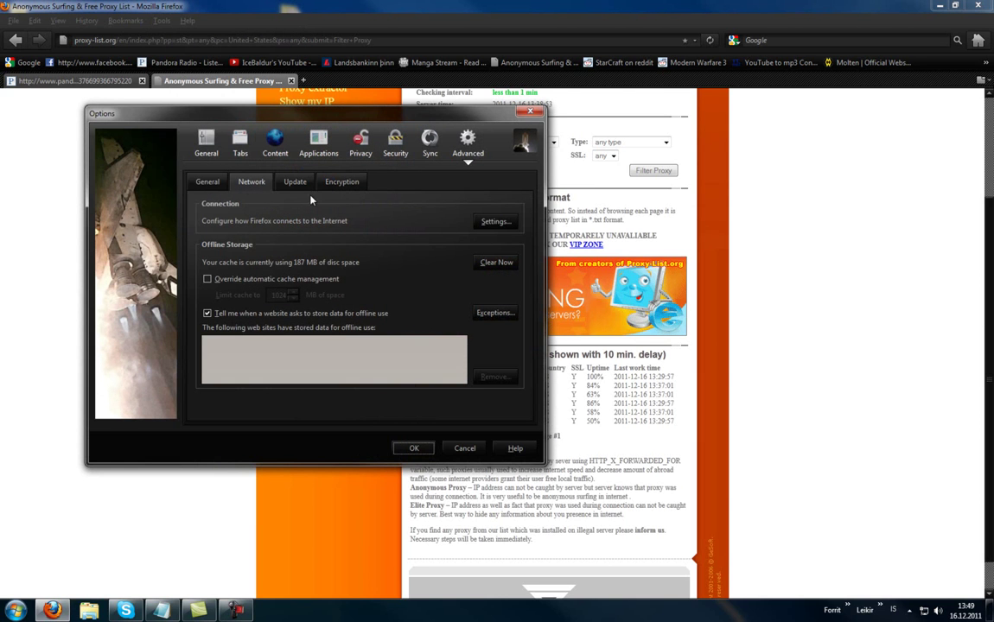
{"action": "left_click", "coordinate": [495, 222]}
{"action": "left_click", "coordinate": [138, 225]}
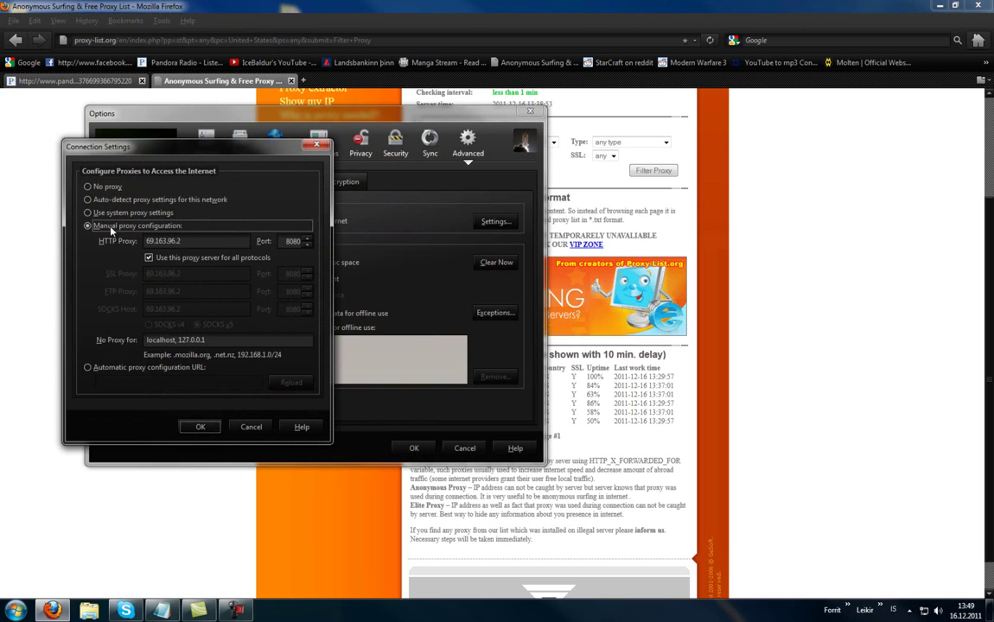
{"action": "left_click_drag", "start_coordinate": [175, 242], "coordinate": [58, 237]}
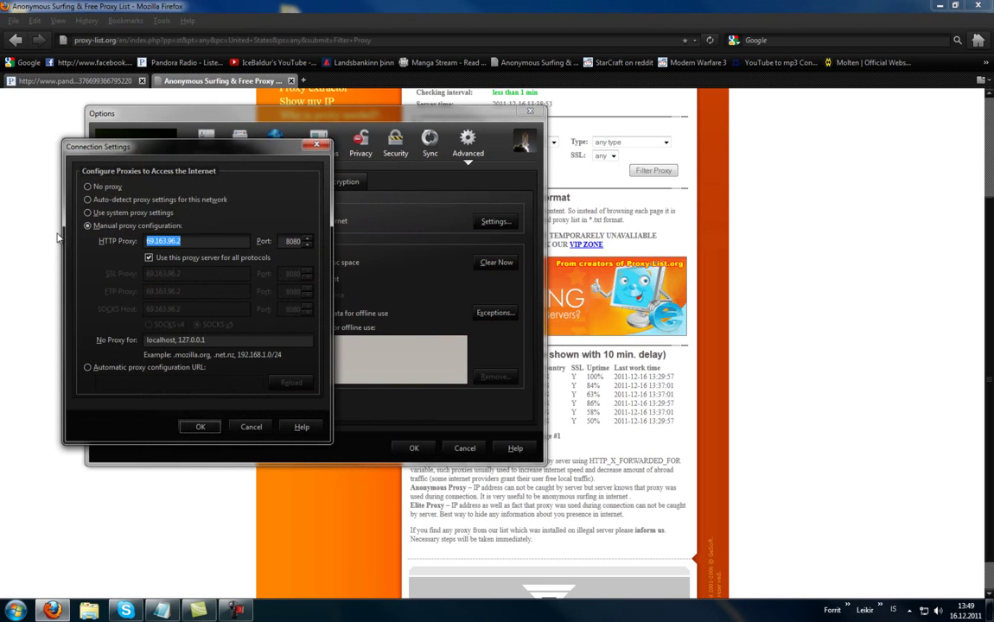
{"action": "type", "text": "70.158.130.198"}
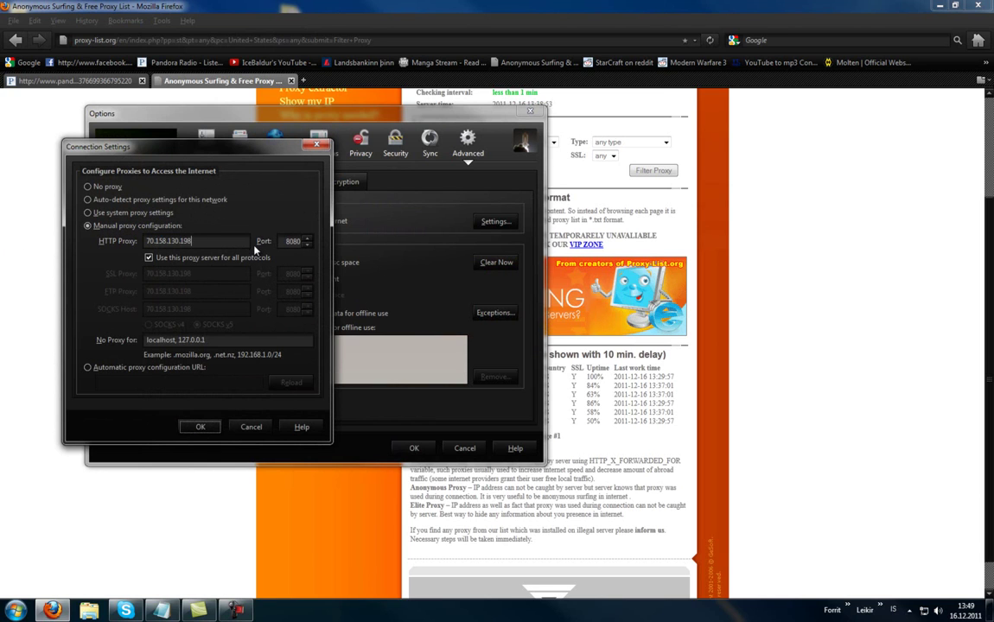
Use this proxy server for all protocols, and save the connection settings and browser options
{"action": "left_click", "coordinate": [149, 260]}
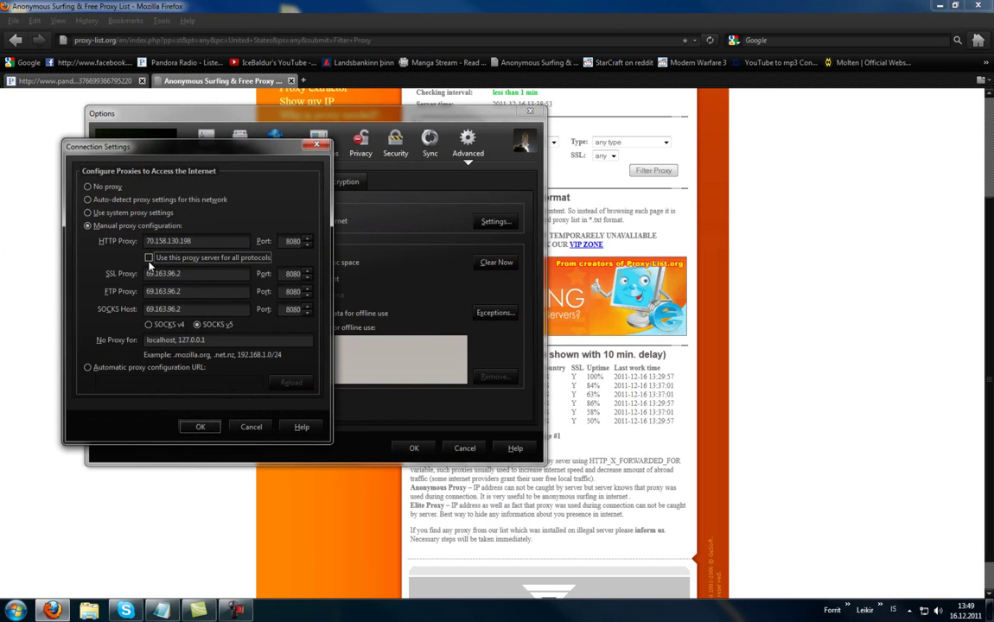
{"action": "left_click", "coordinate": [149, 259]}
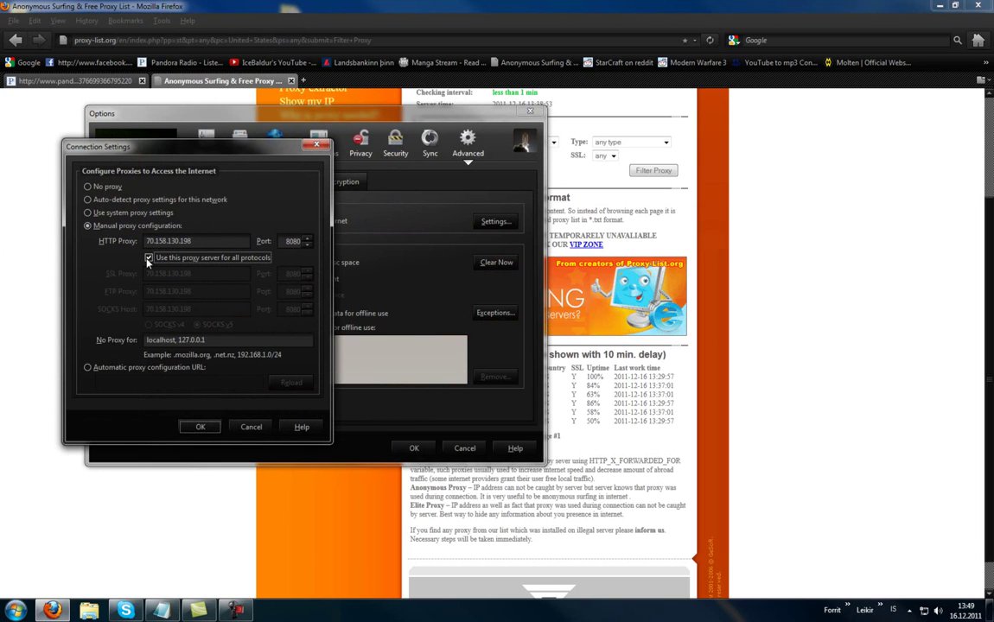
{"action": "left_click", "coordinate": [149, 259]}
{"action": "left_click", "coordinate": [152, 260]}
{"action": "left_click", "coordinate": [200, 426]}
{"action": "left_click", "coordinate": [414, 448]}
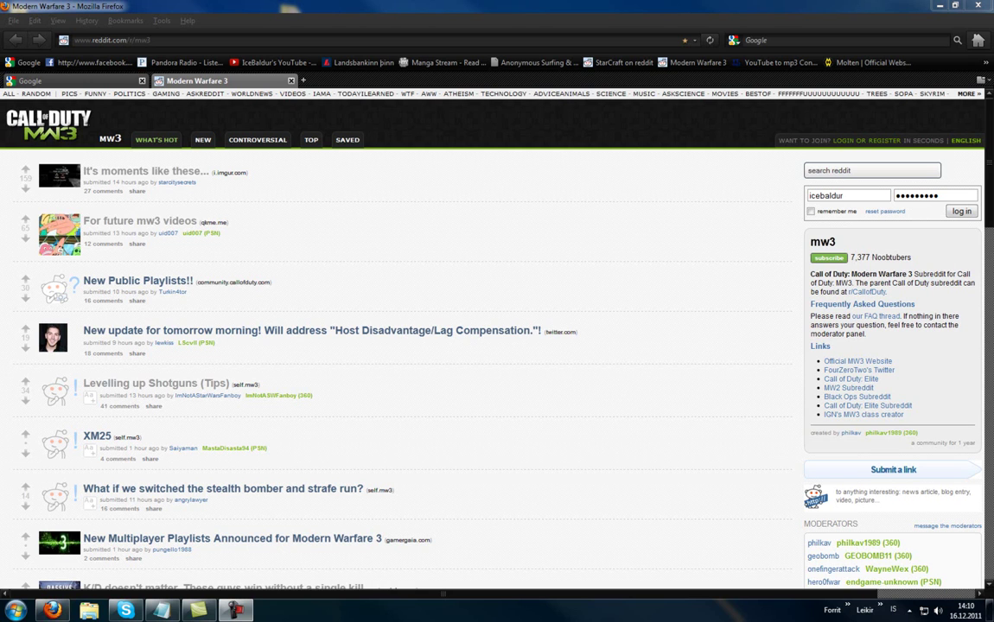
Search Google for "new york zip code"
{"action": "left_click", "coordinate": [788, 41]}
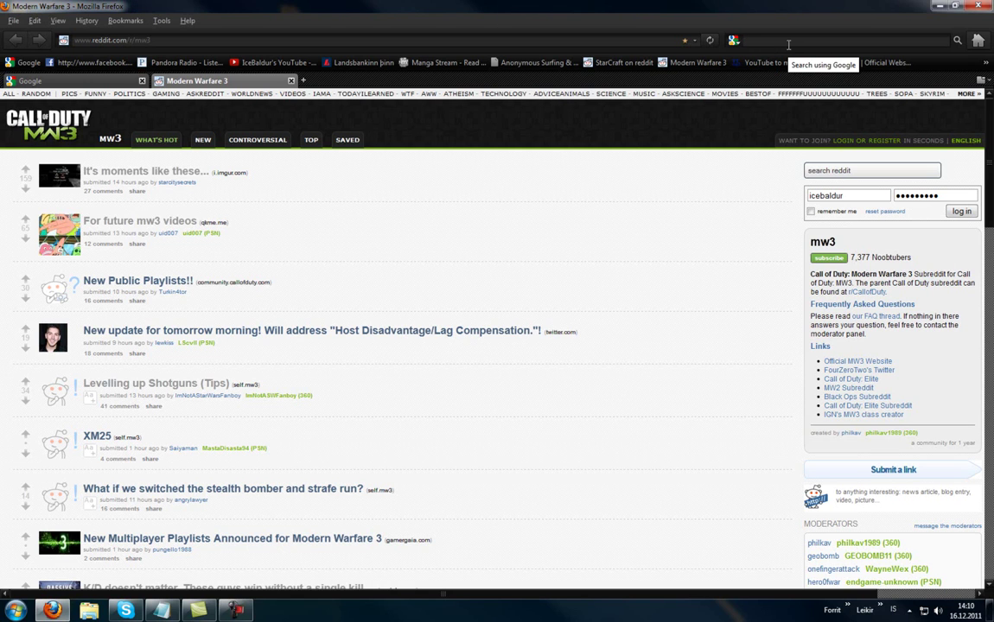
{"action": "type", "text": "n"}
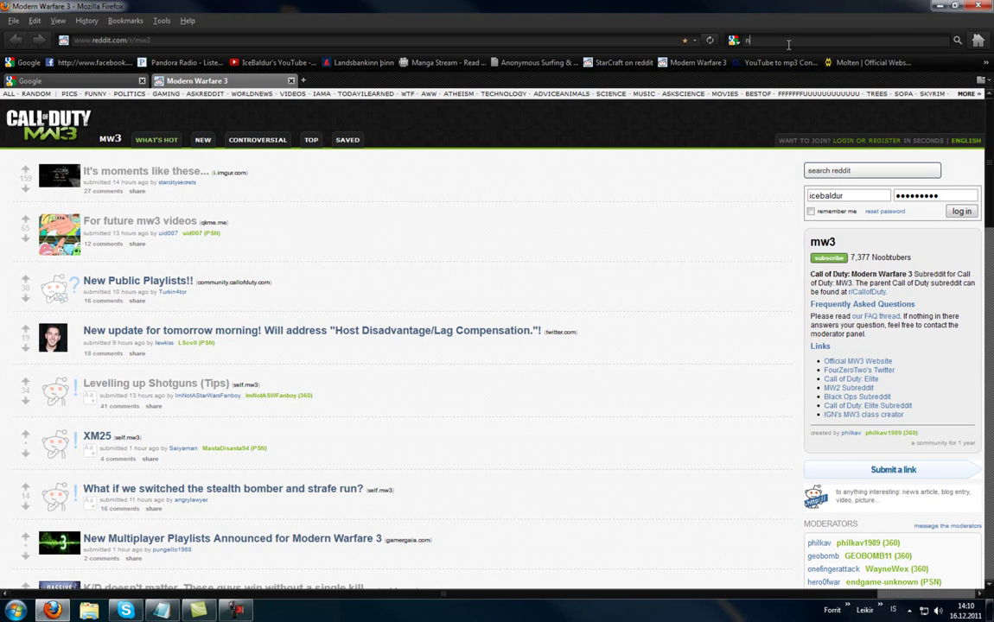
{"action": "type", "text": "ew yourk"}
{"action": "key", "text": "BackSpace"}
{"action": "key", "text": "BackSpace"}
{"action": "key", "text": "BackSpace"}
{"action": "key", "text": "BackSpace"}
{"action": "key", "text": "BackSpace"}
{"action": "type", "text": "york zip code"}
{"action": "key", "text": "Return"}
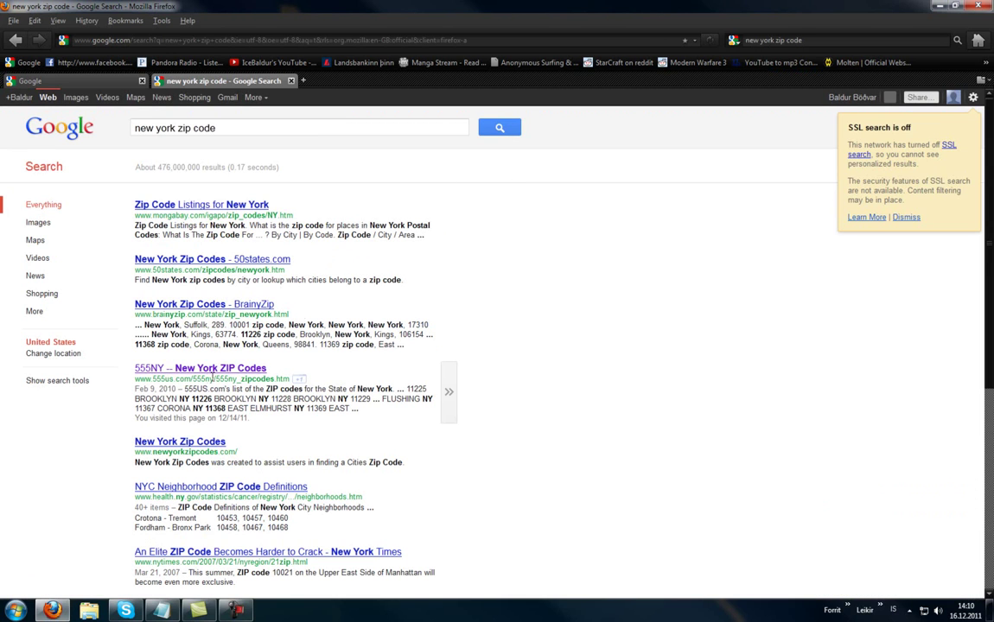
Examine the New York ZIP codes such as 10002 and 10001 on the 555NY page, and close the page
{"action": "left_click", "coordinate": [176, 373]}
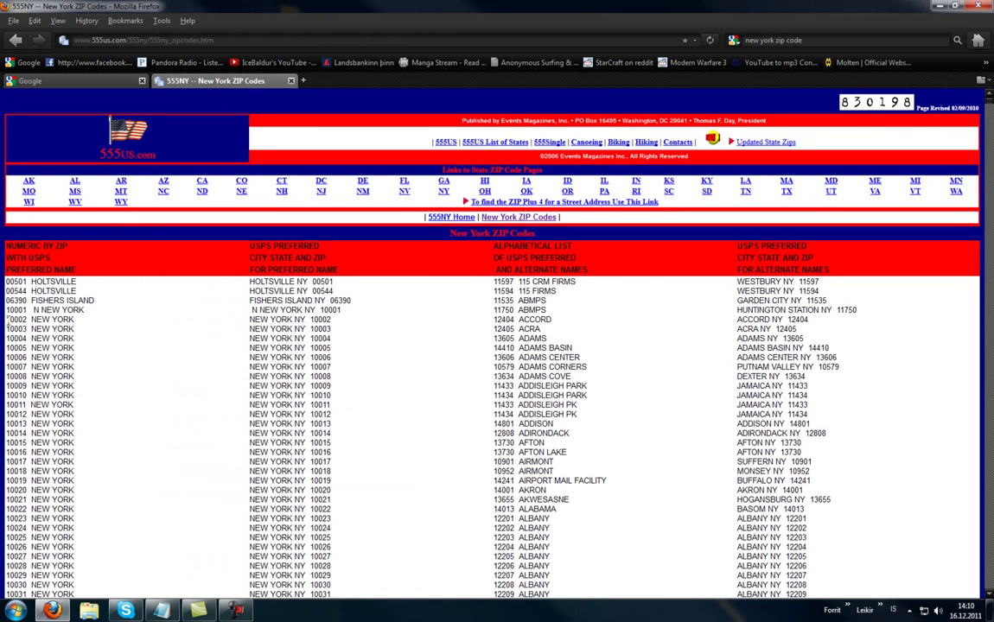
{"action": "left_click_drag", "start_coordinate": [7, 322], "coordinate": [27, 321]}
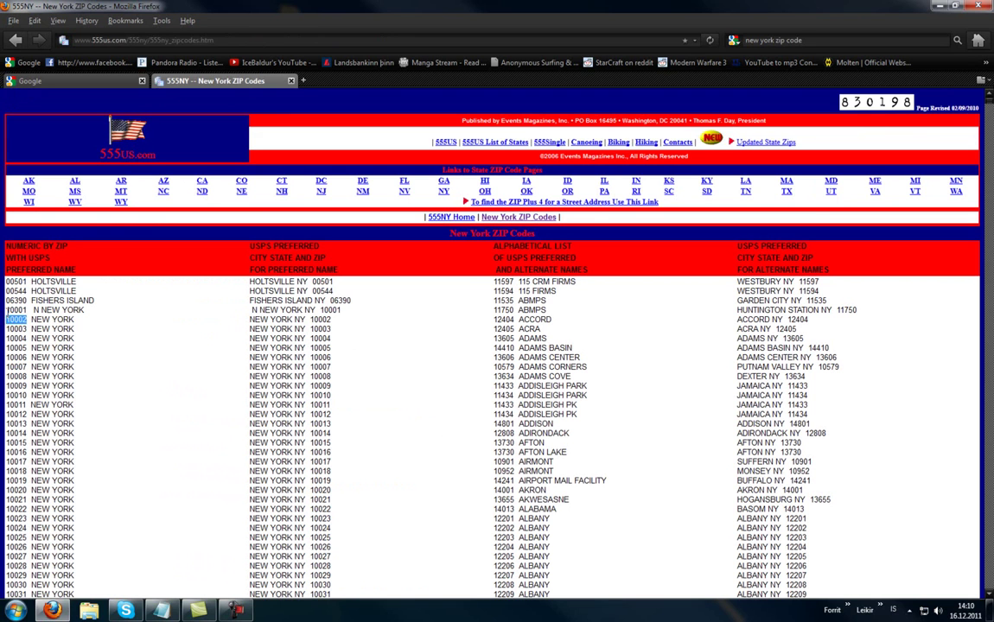
{"action": "left_click_drag", "start_coordinate": [7, 310], "coordinate": [23, 310]}
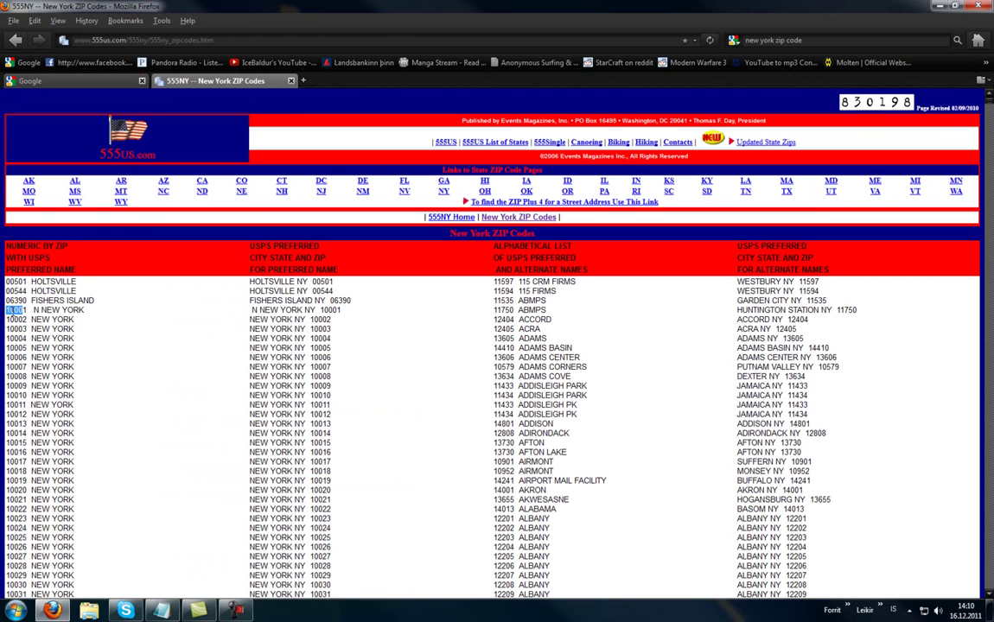
{"action": "left_click", "coordinate": [18, 309]}
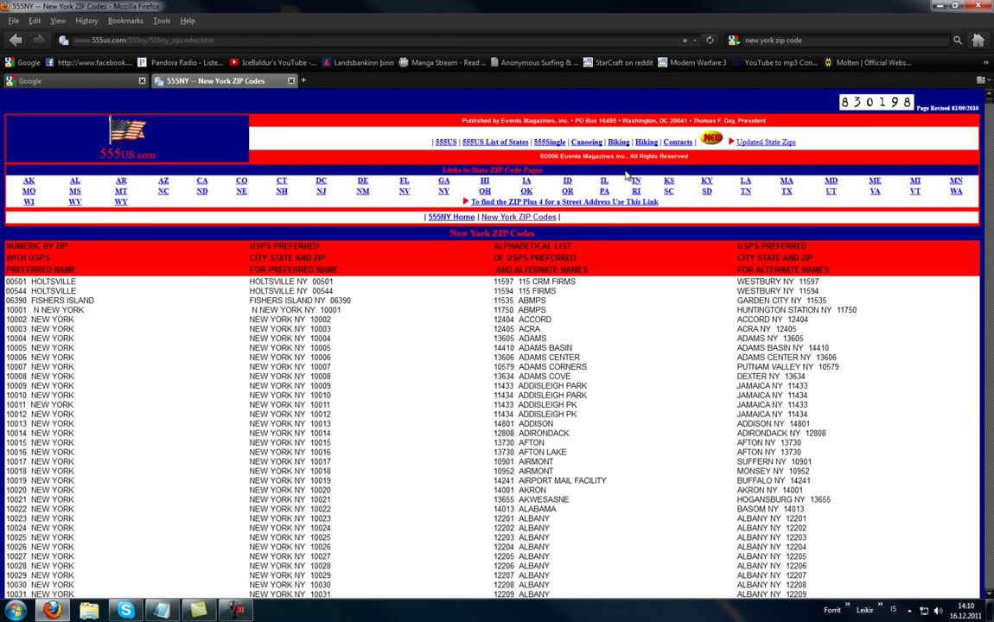
{"action": "left_click", "coordinate": [290, 80]}
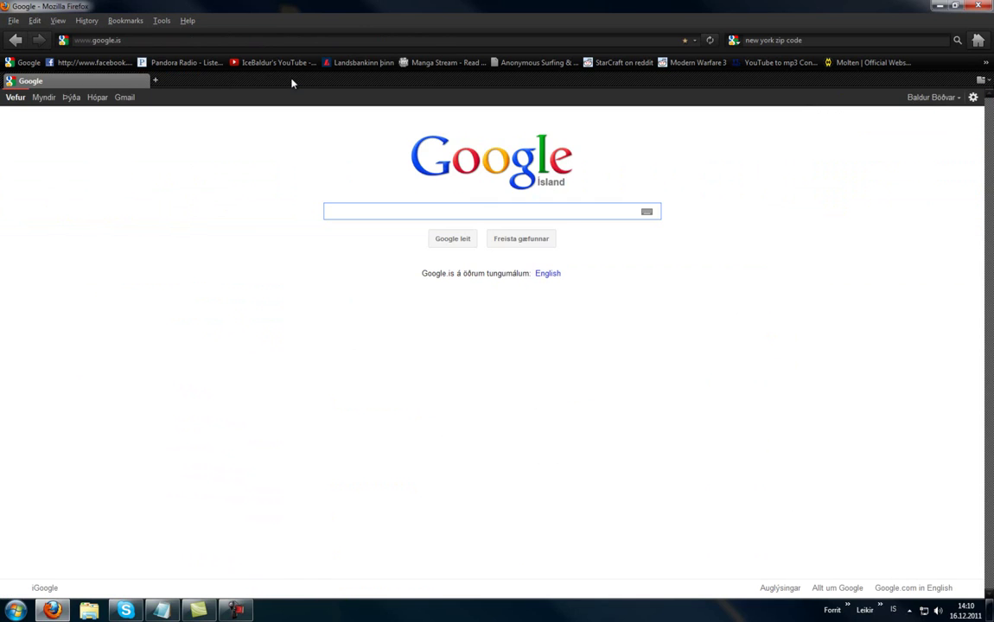